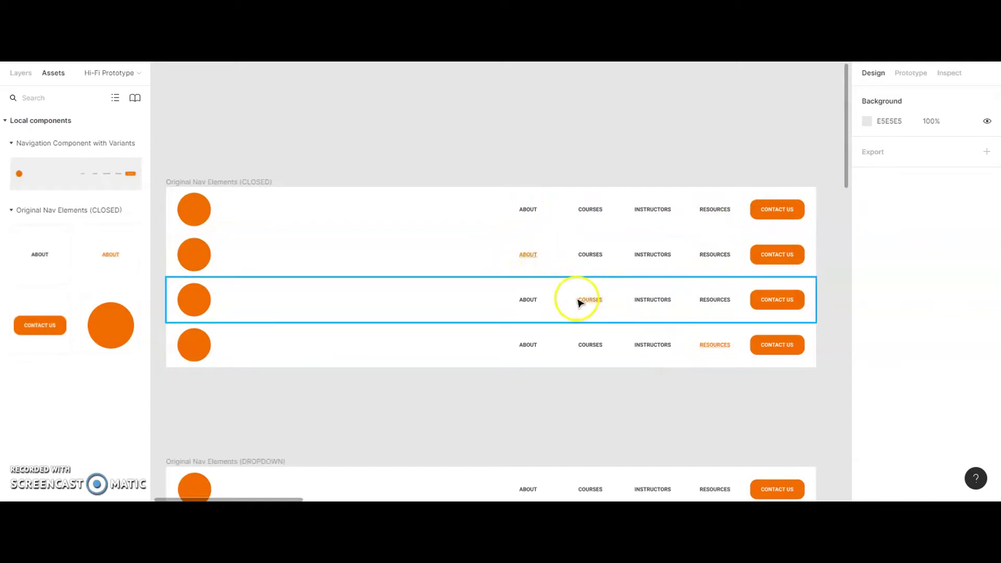
# Step: Review the original nav element frames: closed, dropdown and contact call to action dropdown
pyautogui.scroll(-5, 721, 348)
pyautogui.scroll(-4, 721, 349)
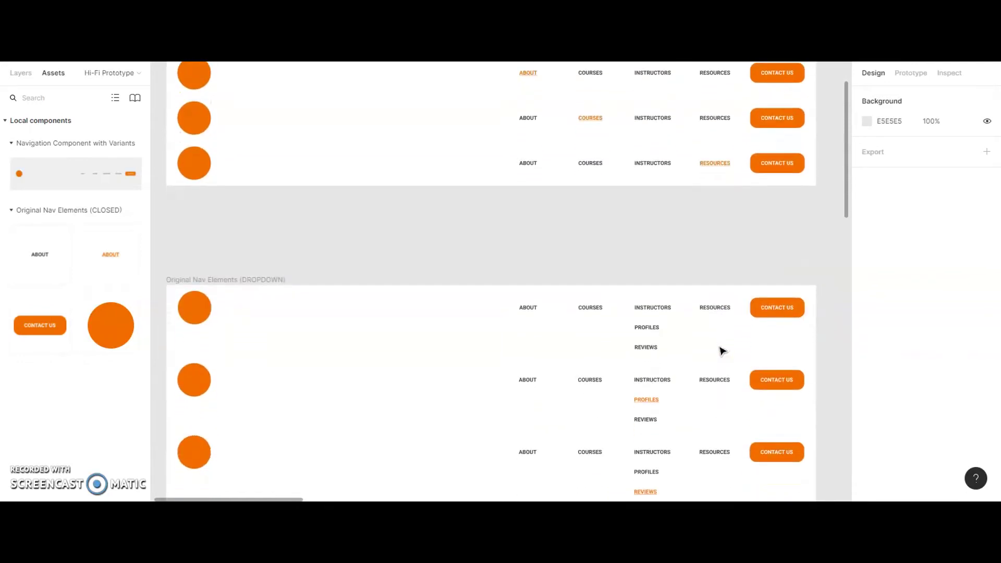
pyautogui.scroll(-1, 721, 351)
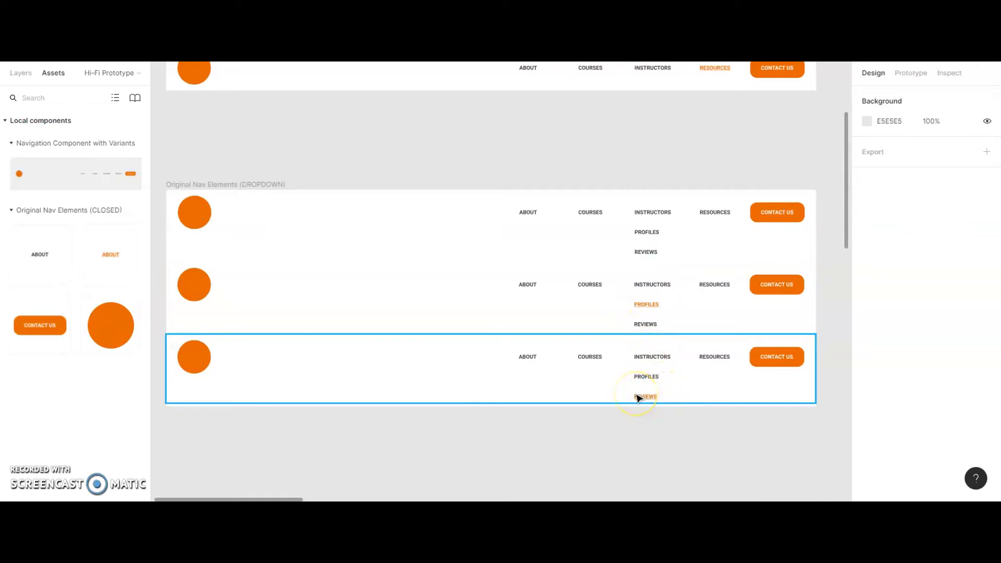
pyautogui.scroll(-10, 637, 398)
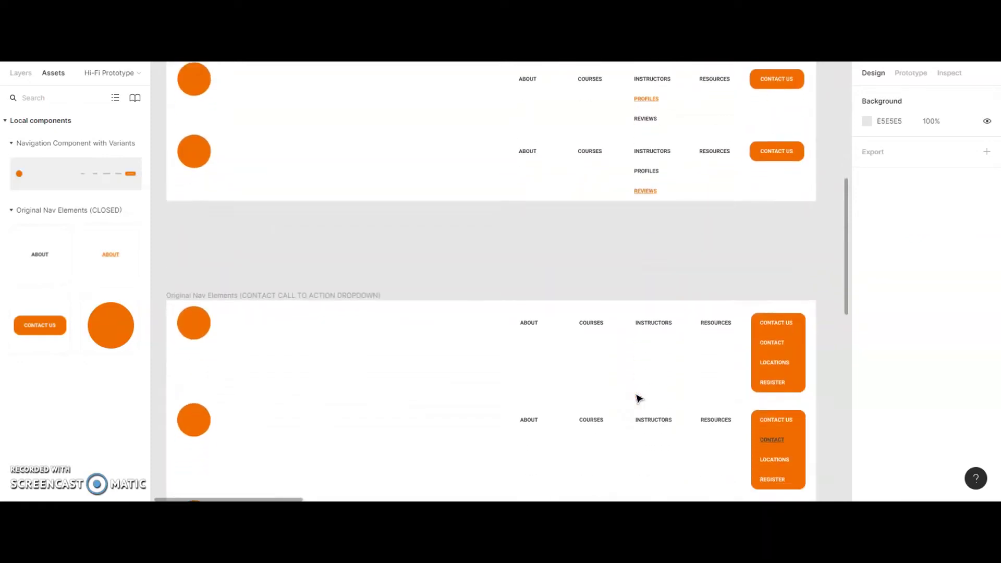
pyautogui.scroll(-3, 640, 399)
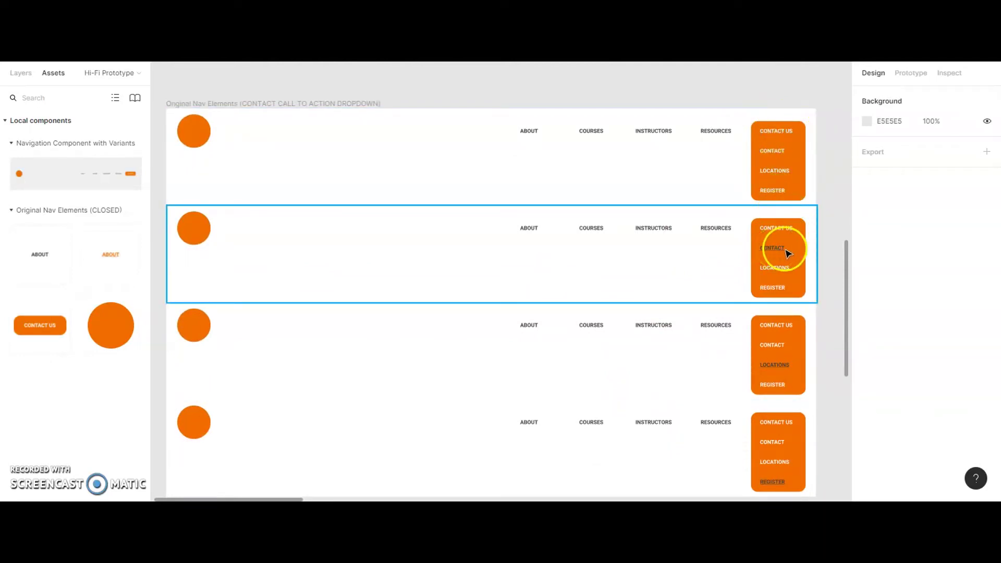
pyautogui.scroll(-1, 781, 366)
pyautogui.scroll(-1, 781, 366)
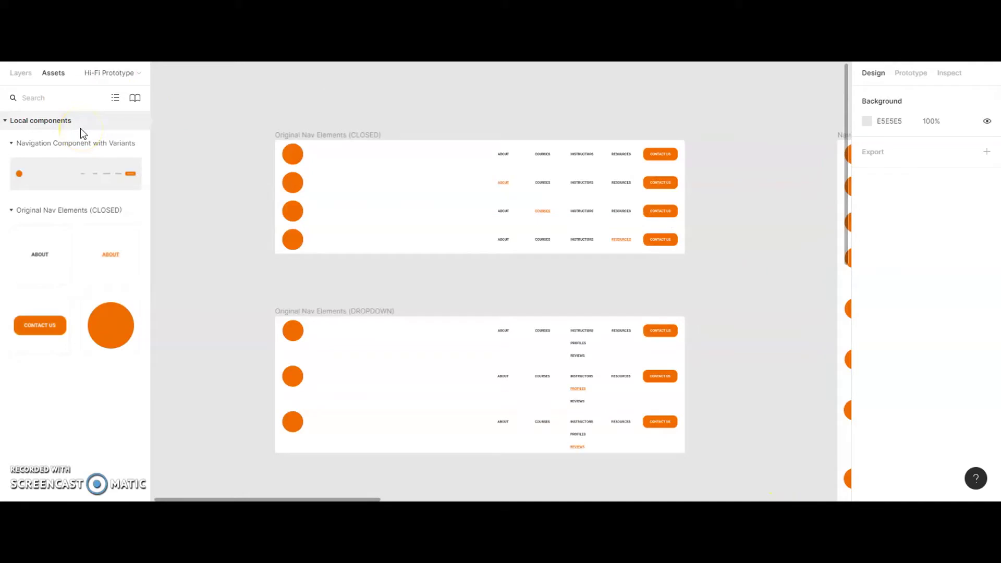
# Step: Try moving the RESOURCES button between ABOUT and COURSES in the first closed nav bar, and return it to its original place
pyautogui.scroll(4, 584, 152)
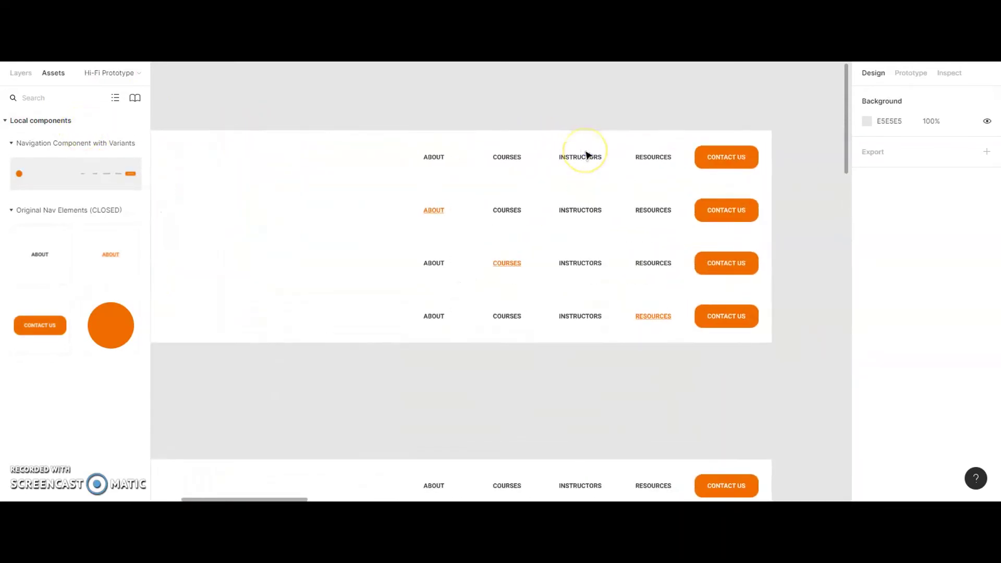
pyautogui.scroll(3, 585, 155)
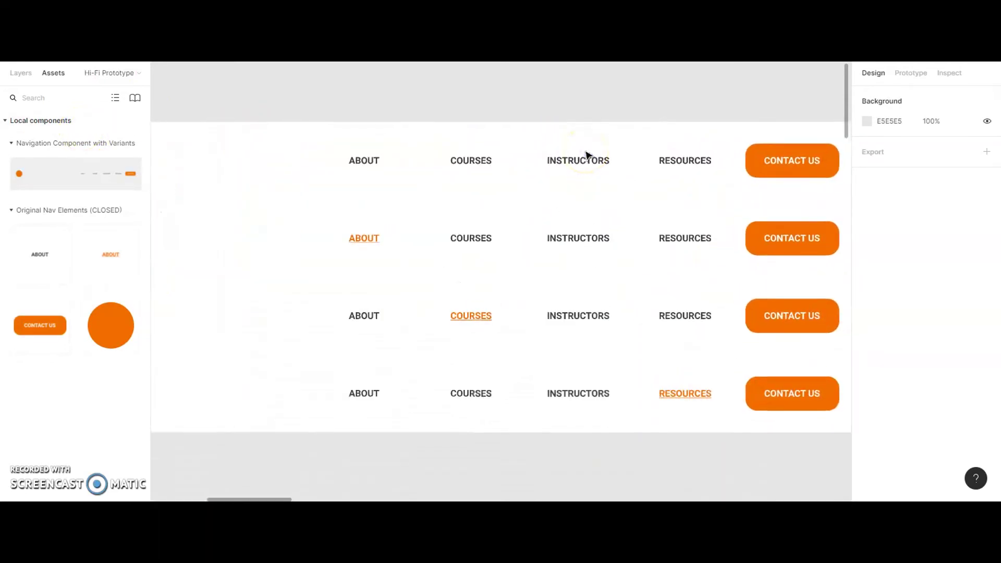
pyautogui.doubleClick(687, 161)
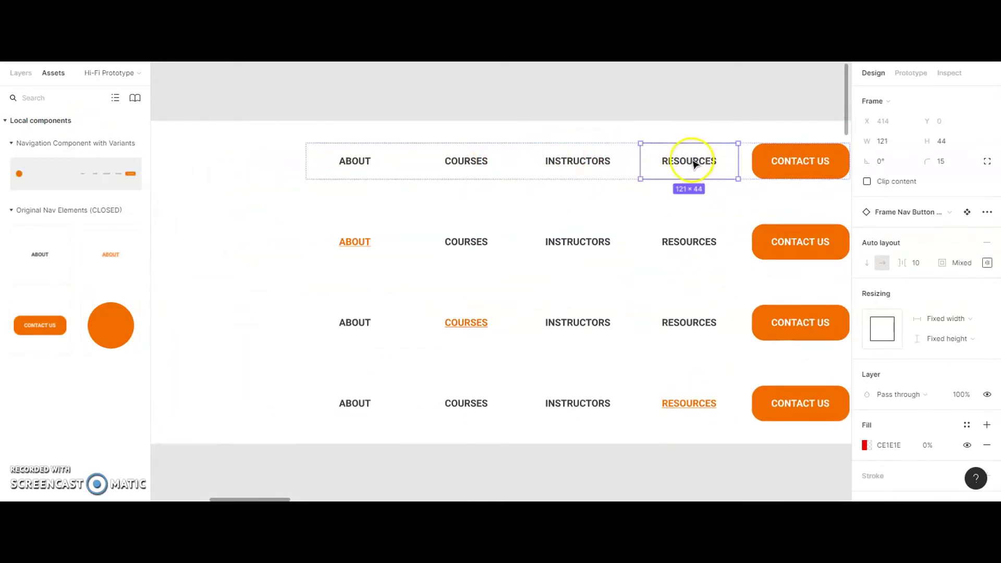
pyautogui.moveTo(692, 165); pyautogui.dragTo(485, 163)
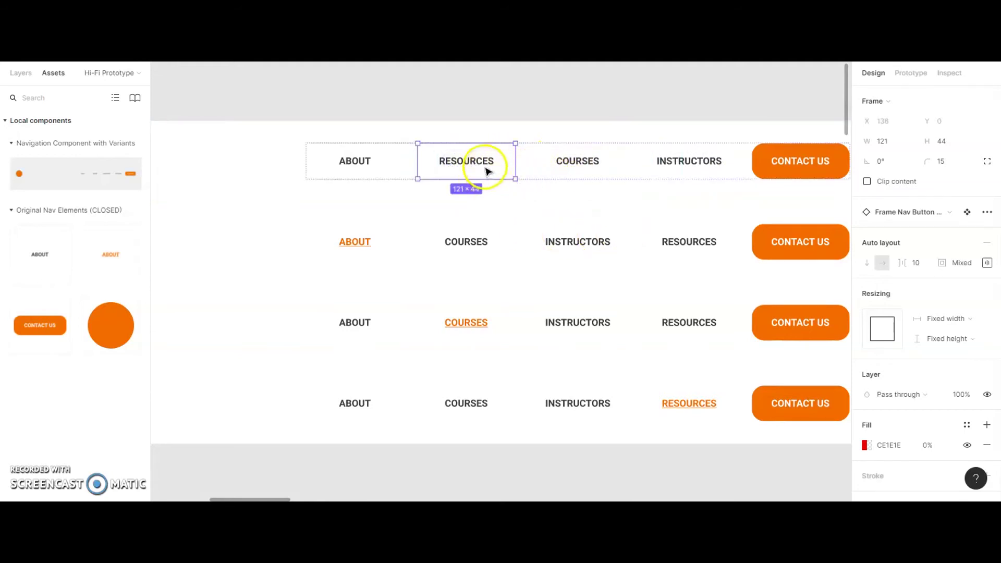
pyautogui.moveTo(469, 166); pyautogui.dragTo(690, 164)
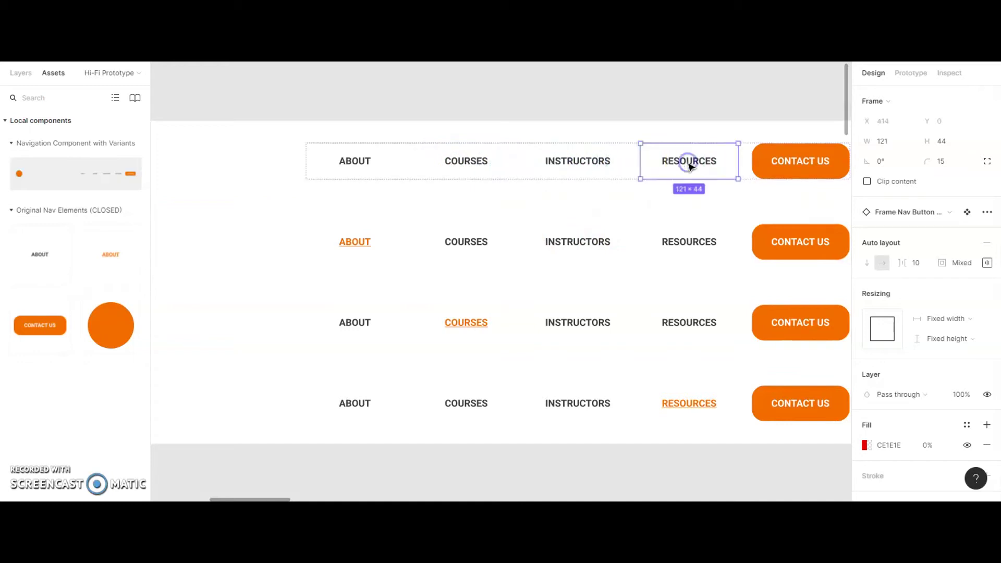
# Step: Inspect the selection colour of the circular logo in the first closed nav bar
pyautogui.scroll(-5, 618, 163)
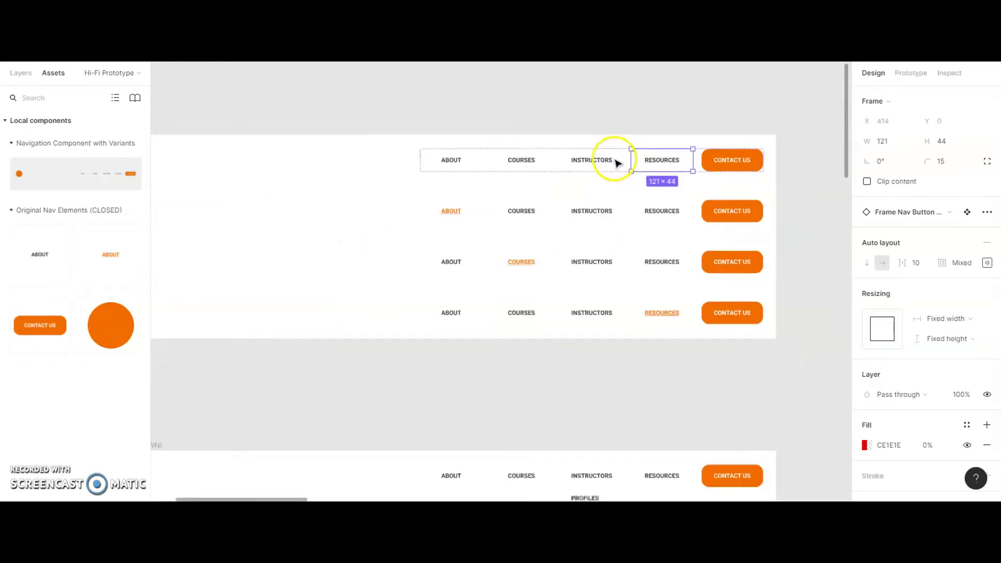
pyautogui.scroll(-3, 618, 163)
pyautogui.moveTo(472, 125); pyautogui.dragTo(476, 71)
pyautogui.scroll(5, 456, 152)
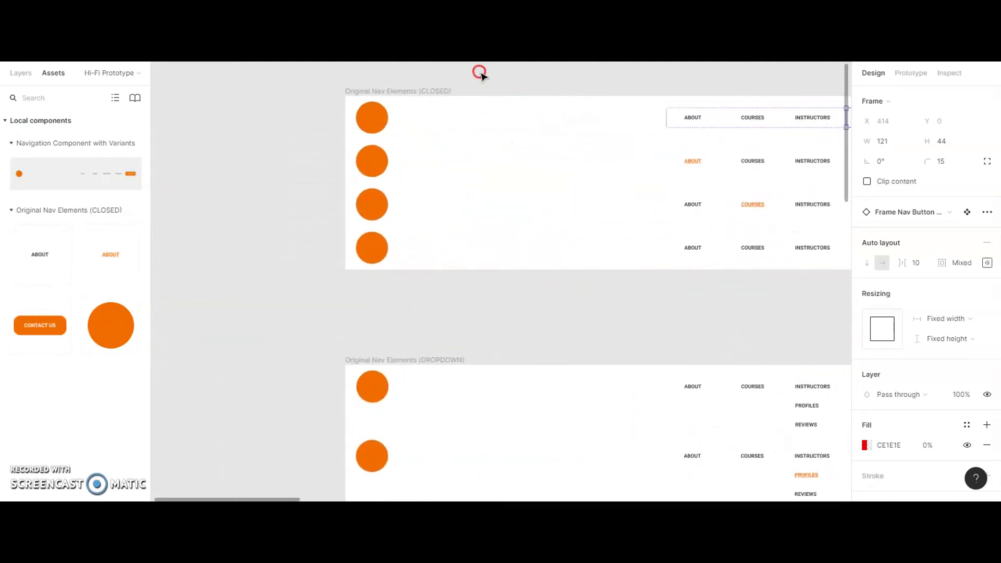
pyautogui.click(377, 122)
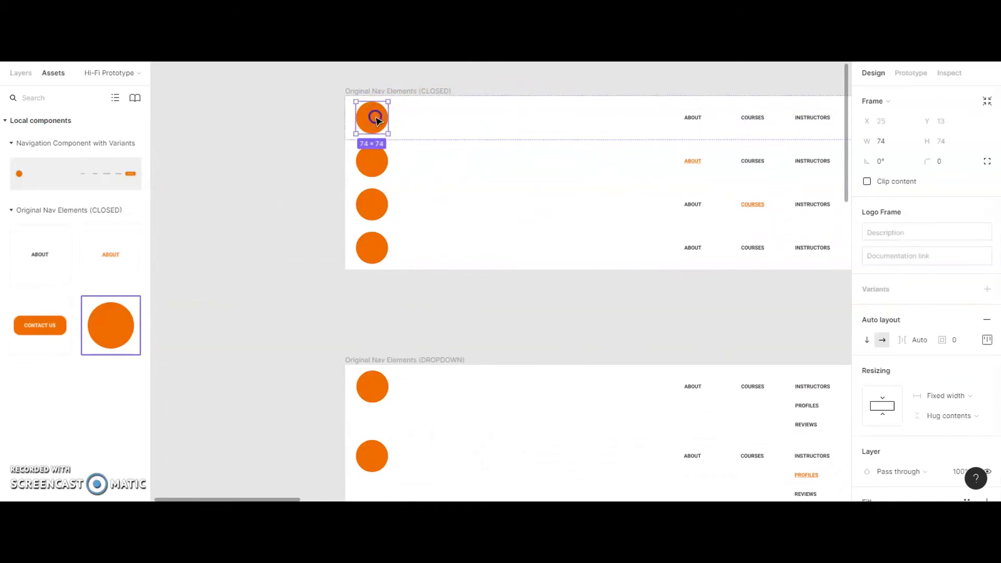
pyautogui.scroll(-4, 918, 312)
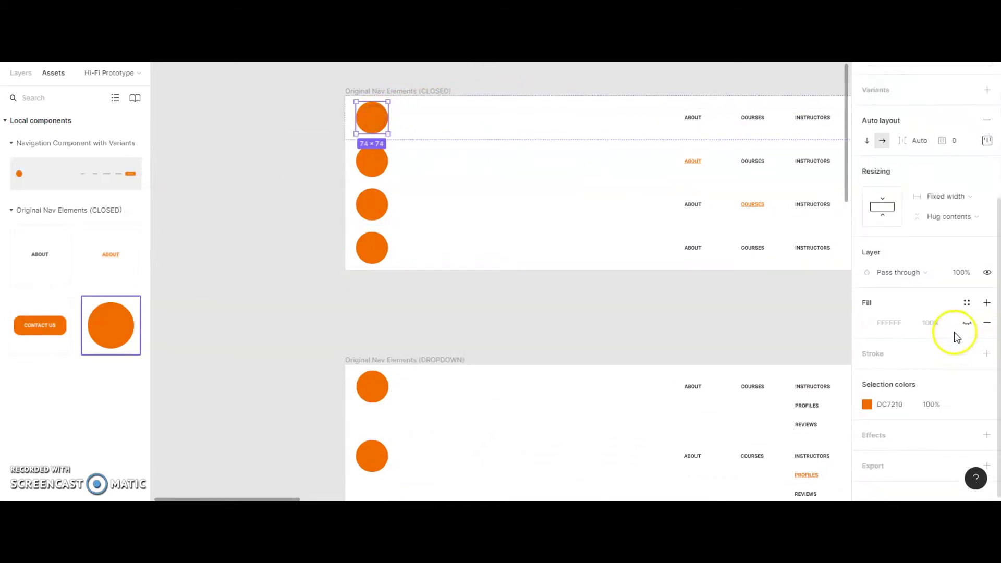
pyautogui.click(866, 397)
pyautogui.click(826, 357)
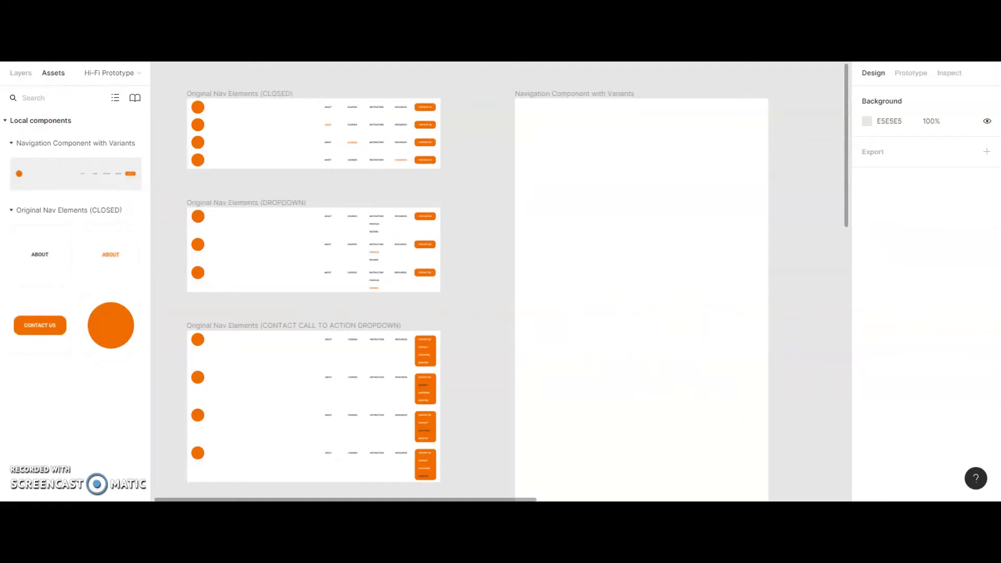
# Step: Copy the first closed nav bar into the Navigation Component with Variants frame
pyautogui.click(277, 109)
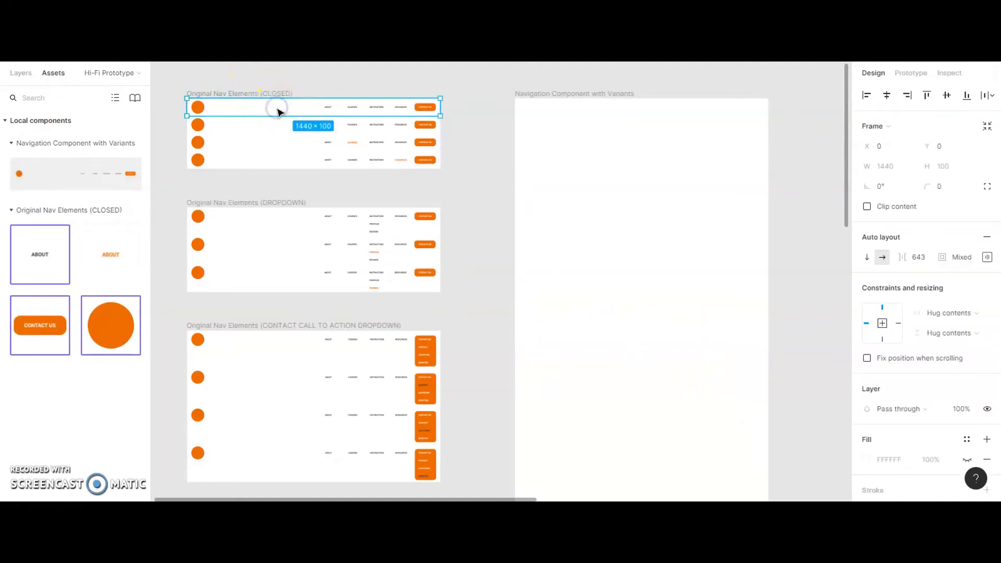
pyautogui.hotkey('ctrl', 'c')
pyautogui.click(574, 94)
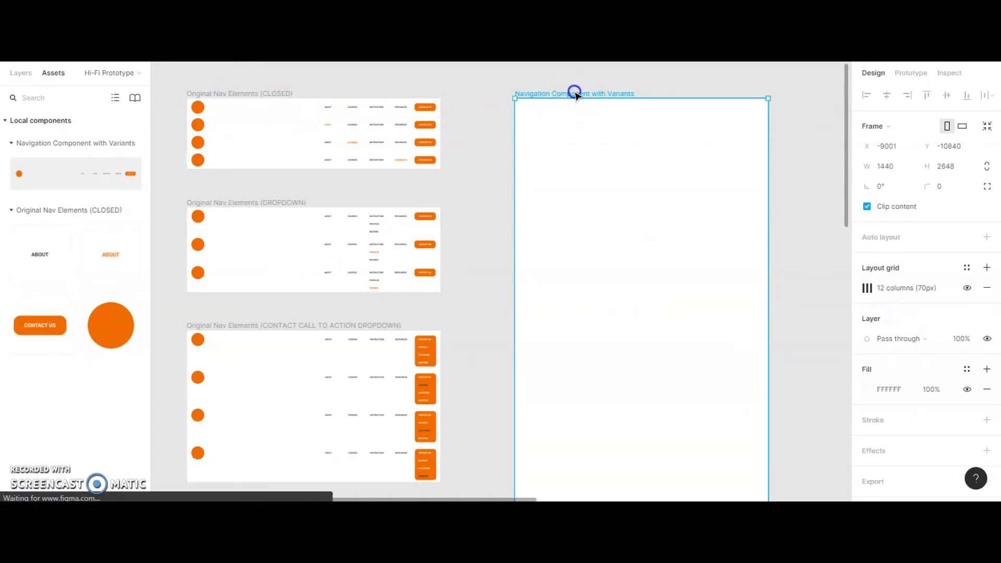
pyautogui.hotkey('ctrl', 'v')
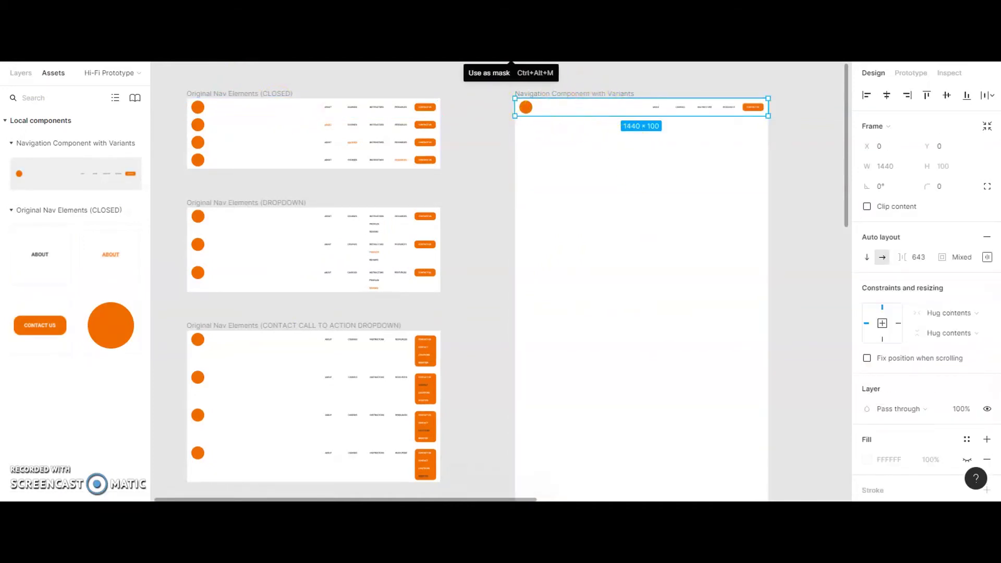
# Step: Turn the copied nav bar into a component and add three variants to it
pyautogui.click(732, 110)
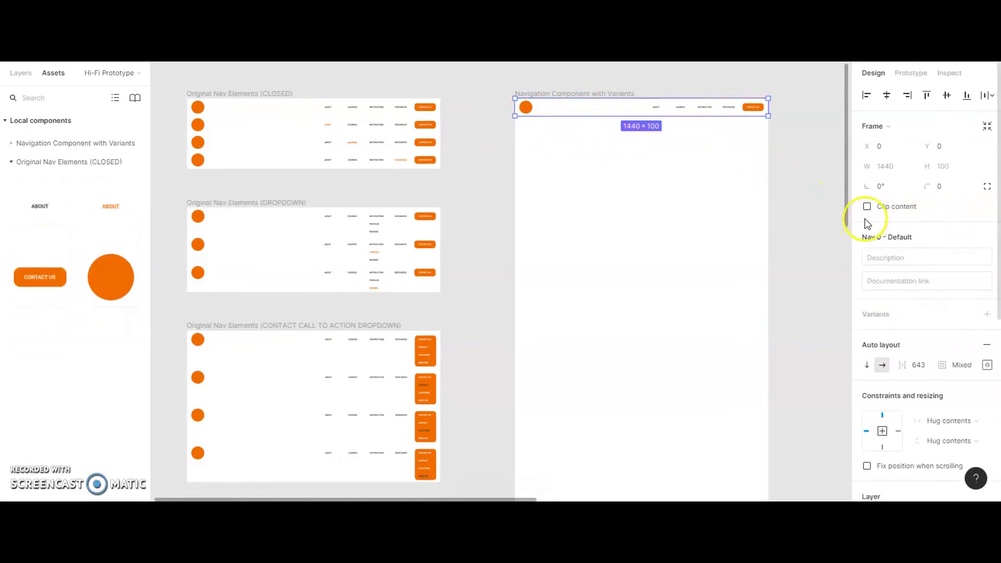
pyautogui.click(883, 258)
pyautogui.click(957, 234)
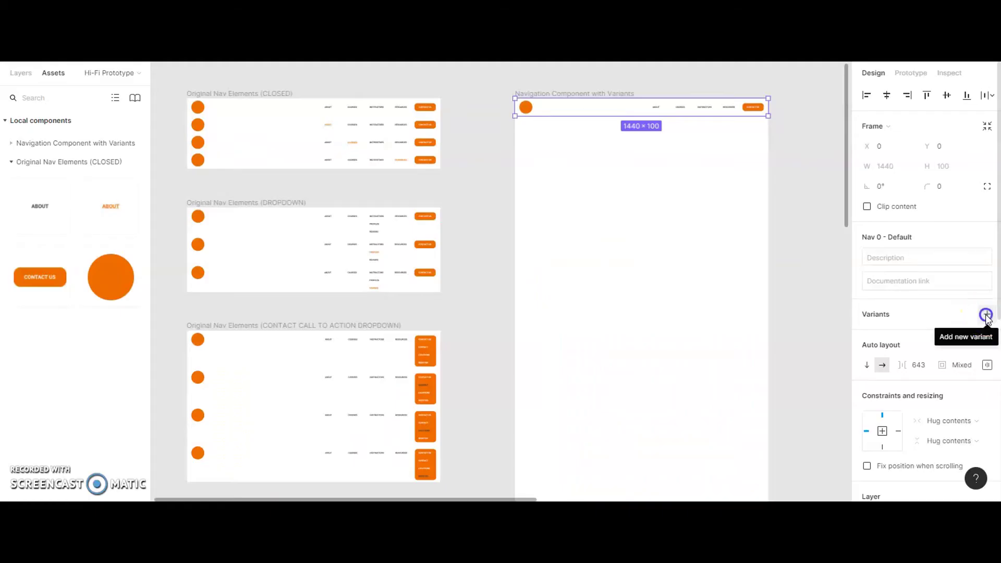
pyautogui.click(986, 315)
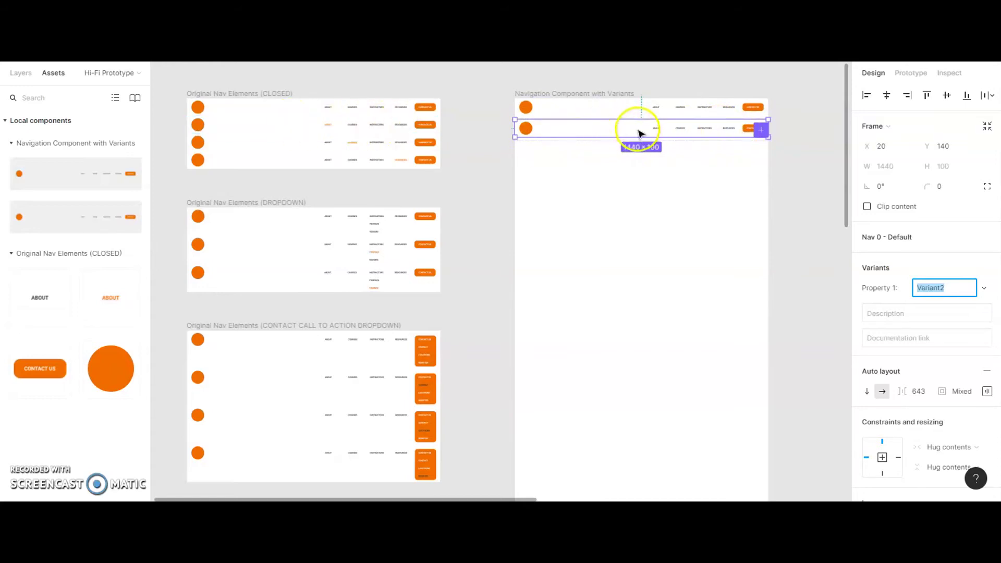
pyautogui.click(760, 130)
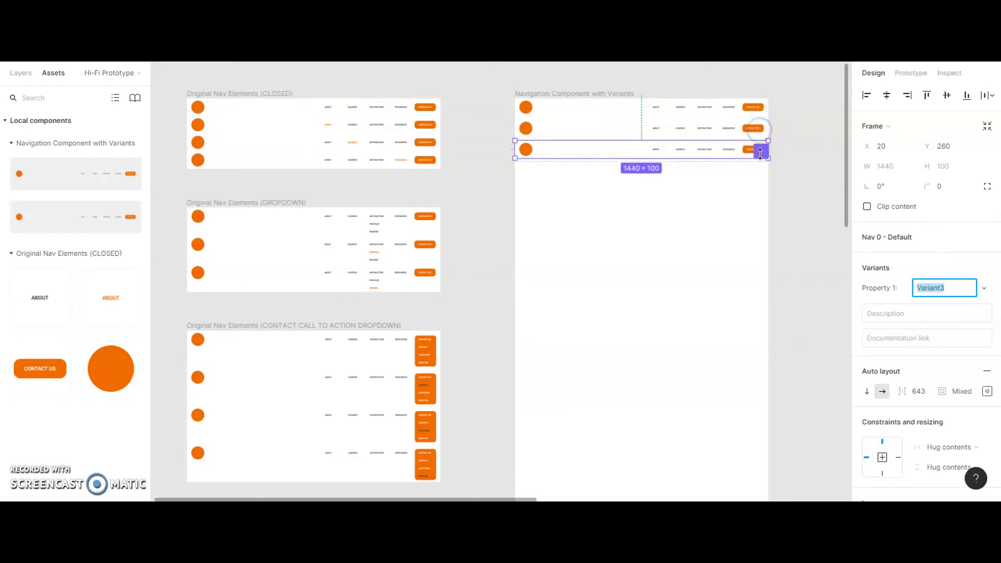
pyautogui.click(761, 151)
# Step: Check the Property 1 names of the finished nav variants, from the About variant down to the first Contact Us dropdown variant
pyautogui.moveTo(733, 163); pyautogui.dragTo(659, 176)
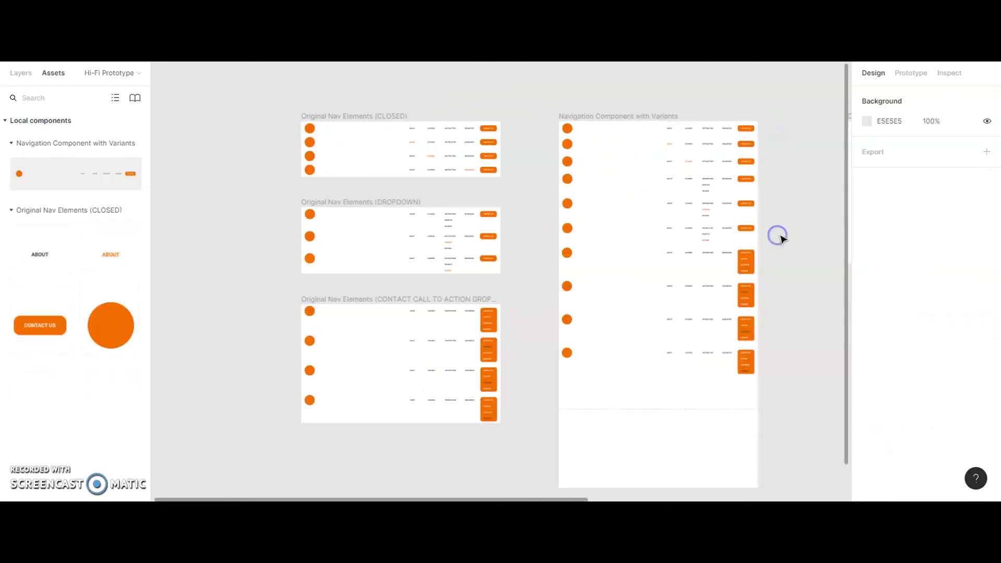
pyautogui.moveTo(776, 235); pyautogui.dragTo(655, 185)
pyautogui.scroll(2, 567, 182)
pyautogui.scroll(2, 567, 181)
pyautogui.click(482, 94)
pyautogui.click(458, 105)
pyautogui.click(418, 112)
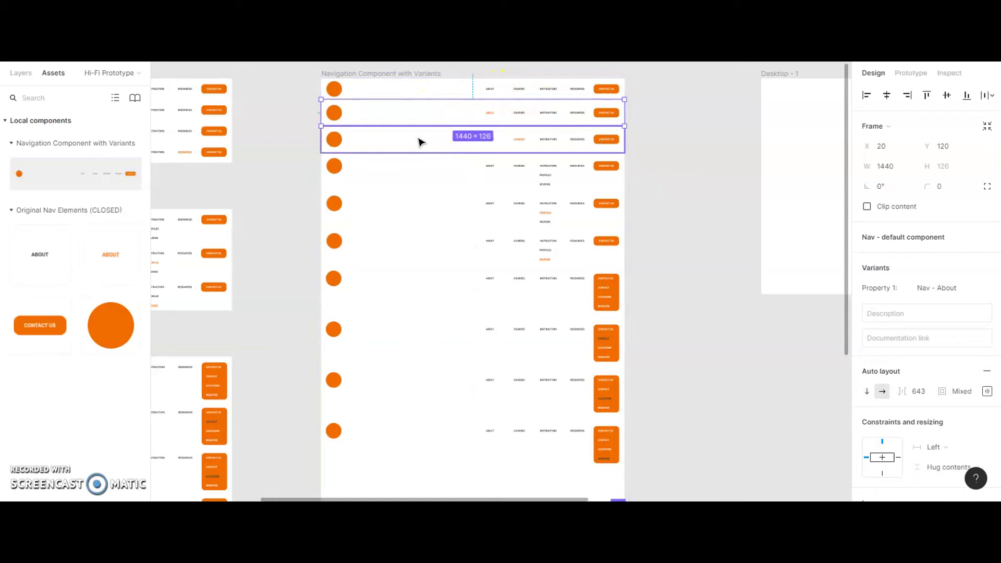
pyautogui.click(893, 269)
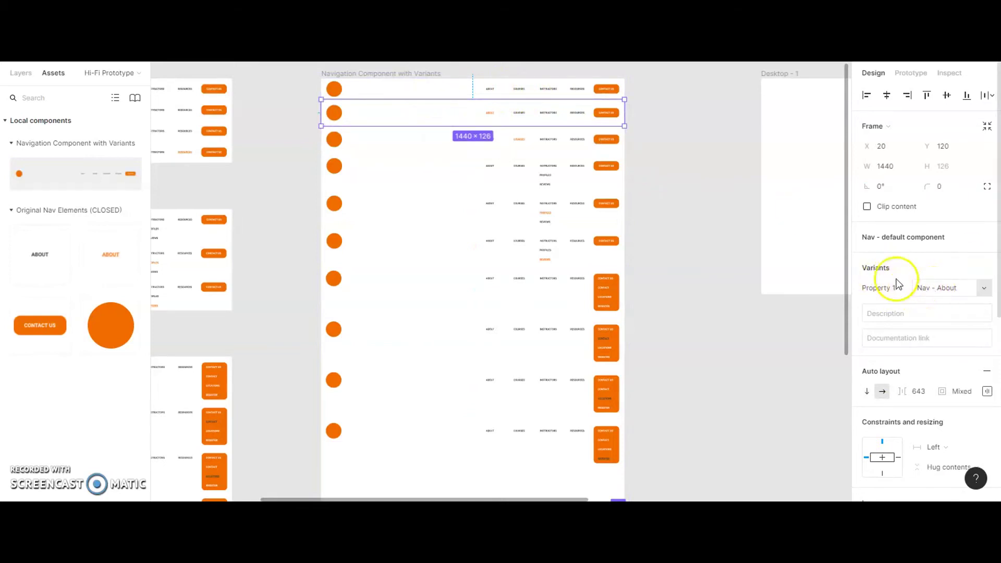
pyautogui.click(442, 141)
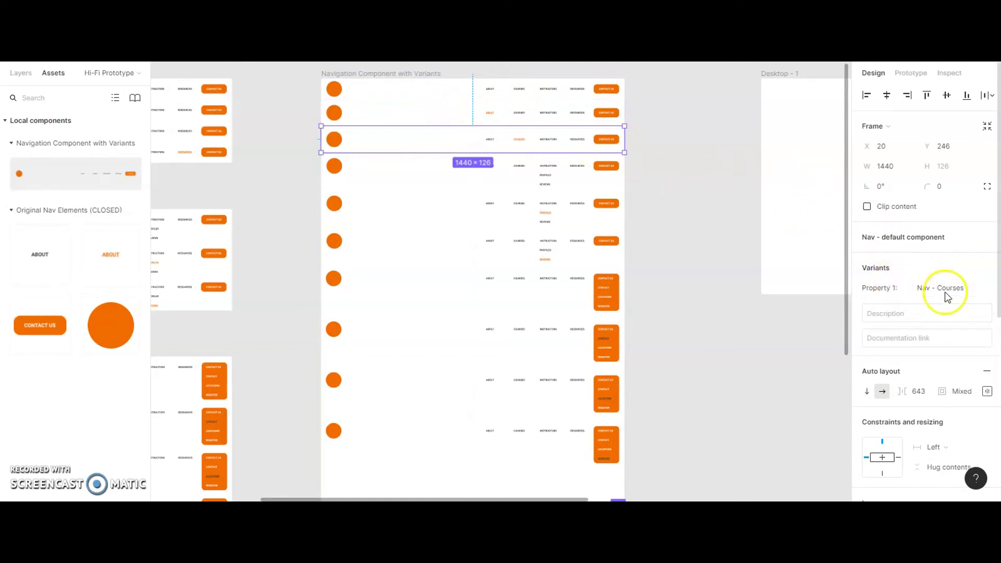
pyautogui.click(457, 167)
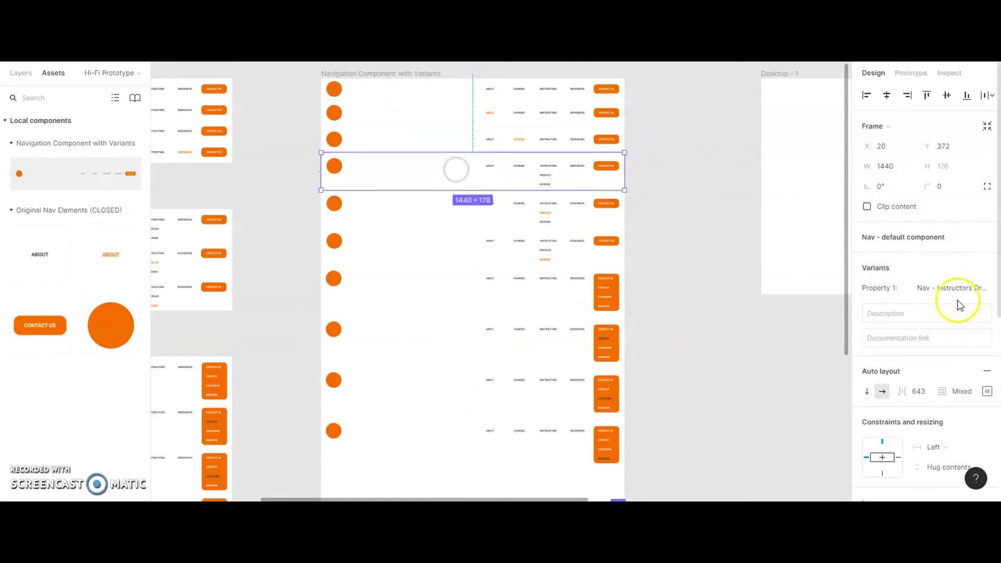
pyautogui.click(530, 205)
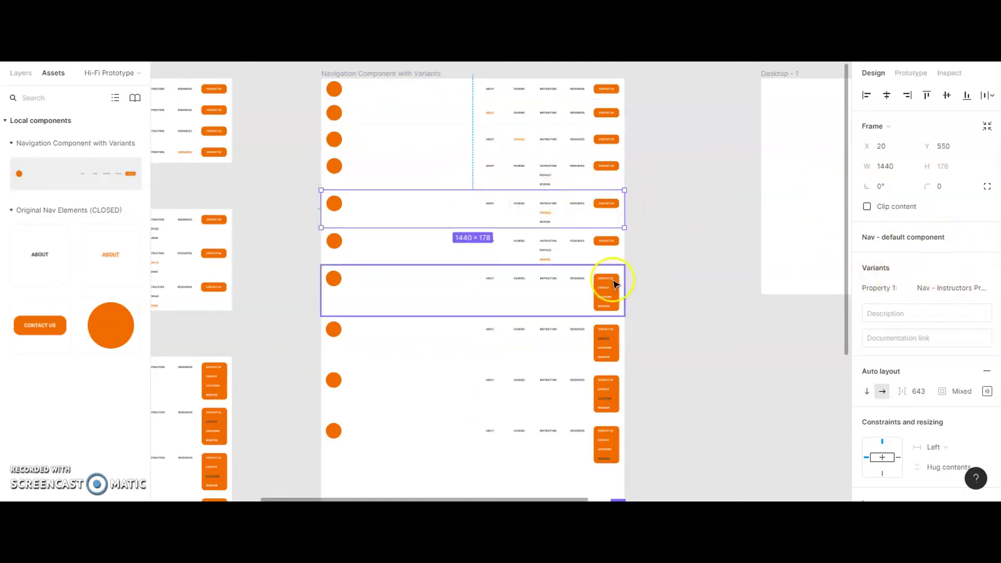
pyautogui.click(532, 244)
pyautogui.click(561, 284)
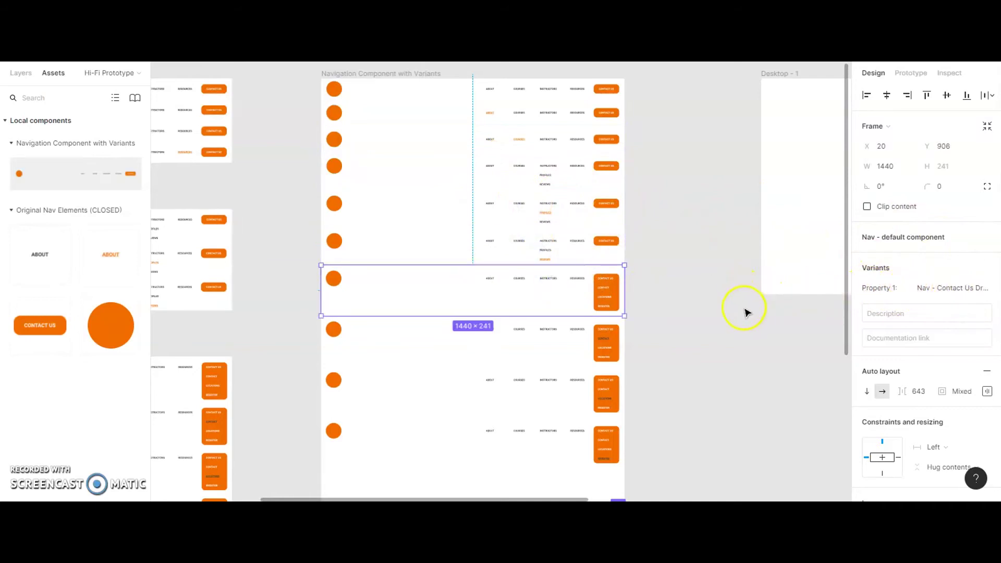
# Step: Place an instance of the Nav - default component on the HOMEPAGE frame, flush with the frame's top-left corner at X 0, Y 0
pyautogui.scroll(-3, 744, 307)
pyautogui.moveTo(794, 363); pyautogui.dragTo(508, 316)
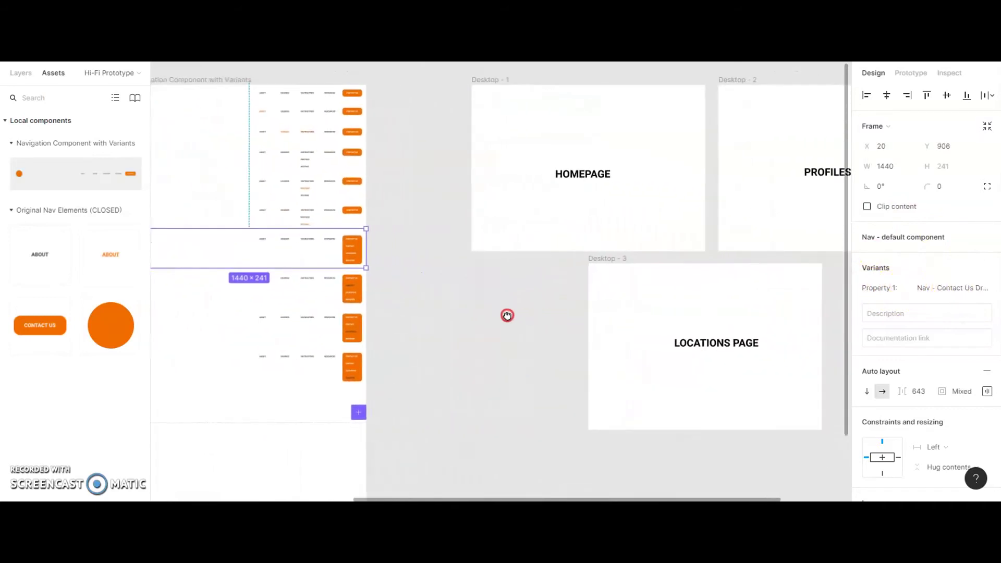
pyautogui.moveTo(794, 319); pyautogui.dragTo(688, 318)
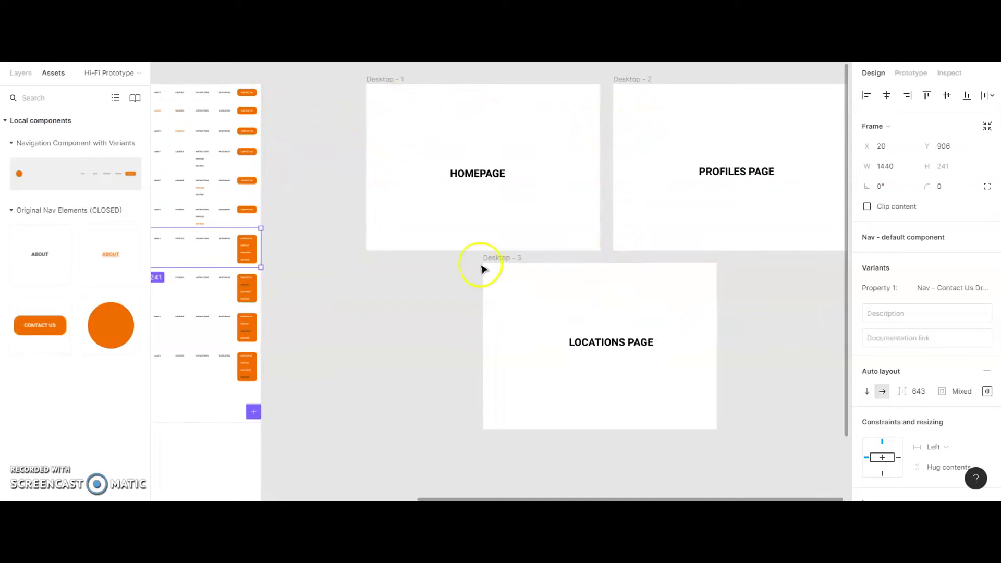
pyautogui.click(26, 76)
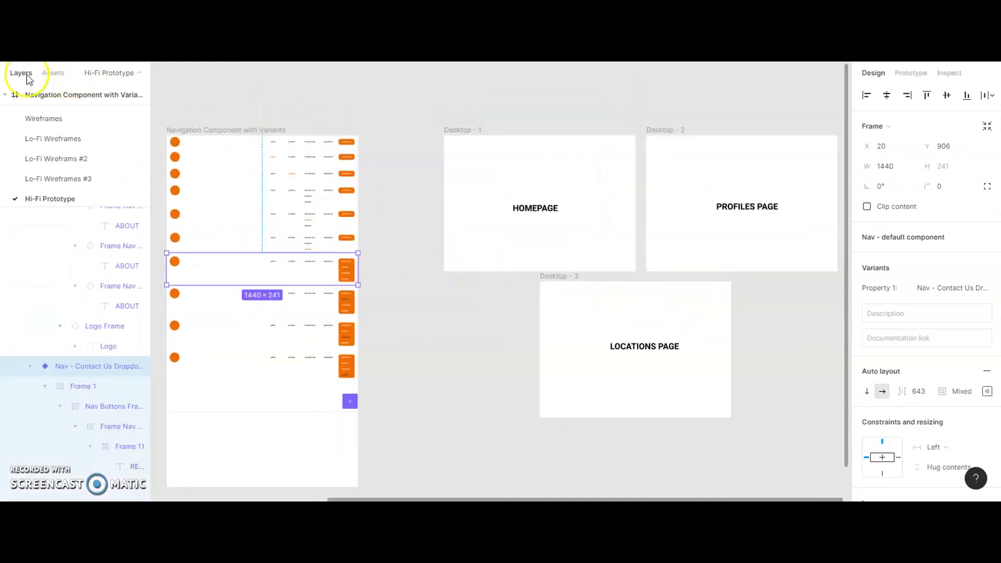
pyautogui.click(54, 75)
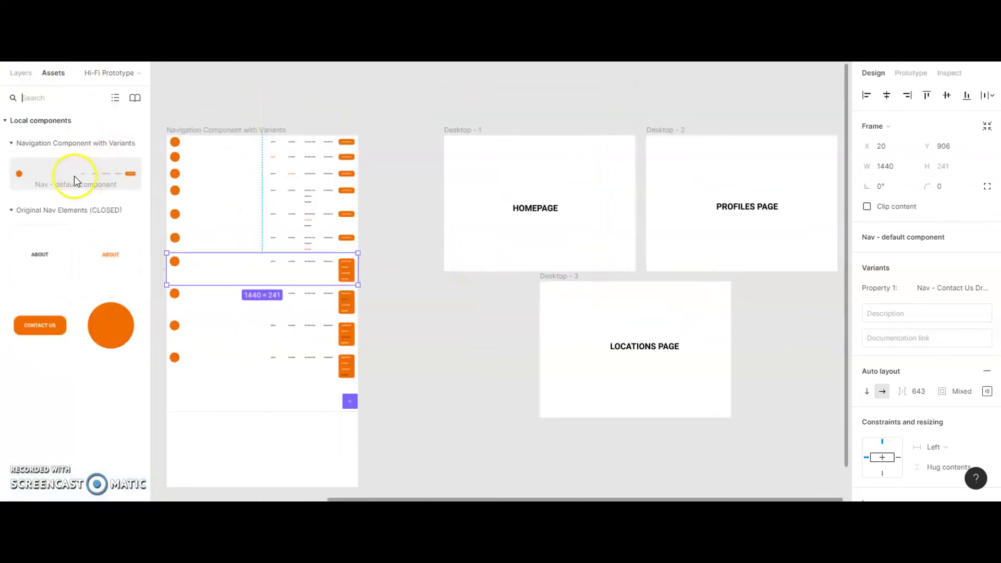
pyautogui.moveTo(61, 171); pyautogui.dragTo(533, 157)
pyautogui.scroll(2, 585, 161)
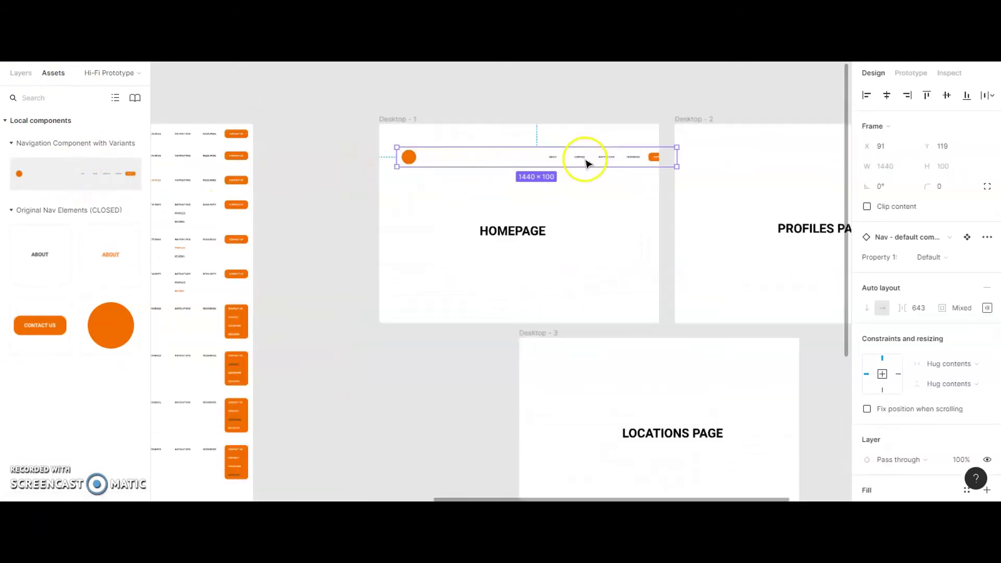
pyautogui.moveTo(607, 163); pyautogui.dragTo(590, 136)
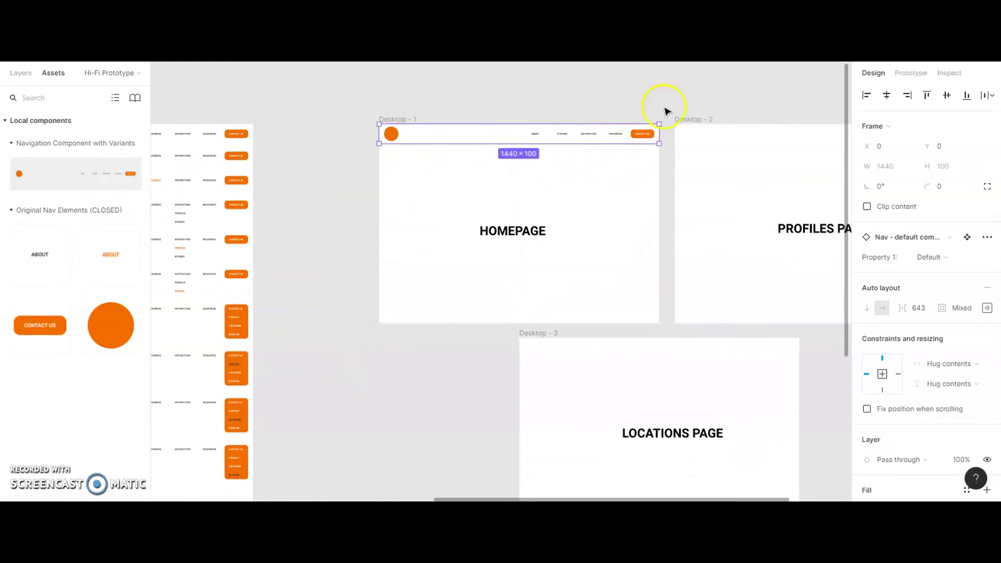
# Step: Paste the Nav - default component instance onto the PROFILES PAGE and LOCATIONS PAGE frames
pyautogui.hscroll(2, 667, 111)
pyautogui.click(635, 119)
pyautogui.hotkey('ctrl', 'v')
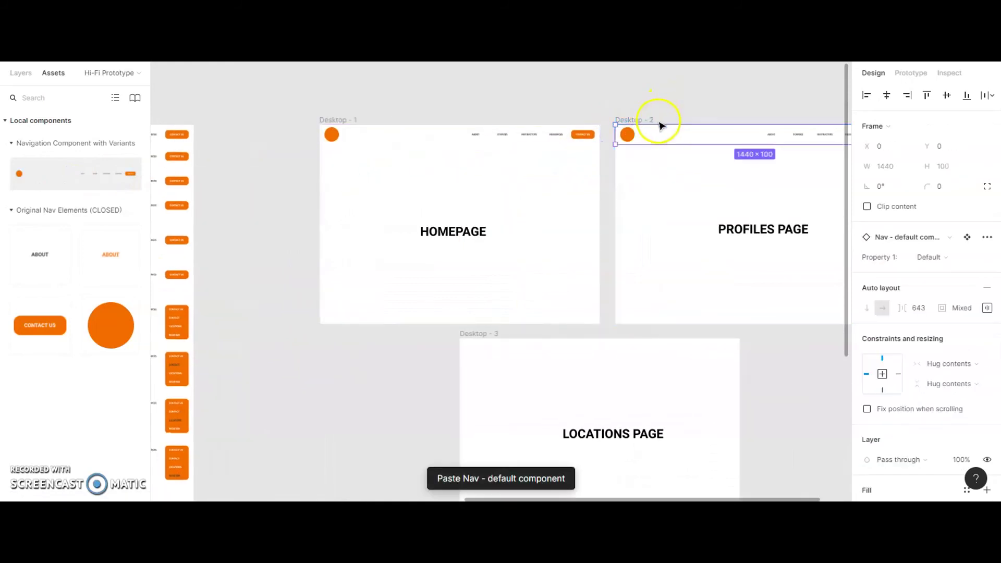
pyautogui.click(505, 340)
pyautogui.hotkey('ctrl', 'v')
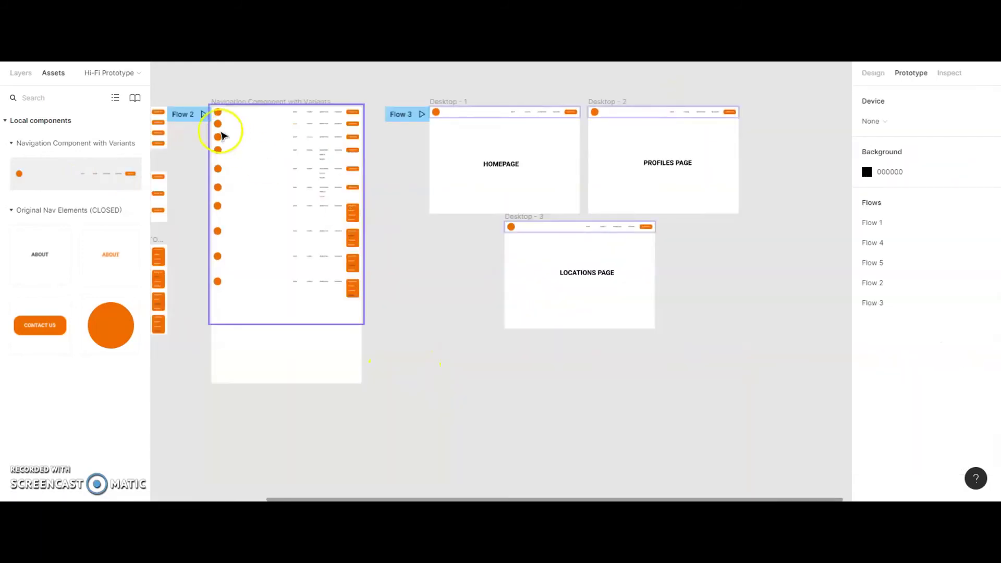
# Step: Link the orange circle in the default nav variant to Desktop - 1 with an on-click, instant Navigate to interaction
pyautogui.scroll(1, 225, 128)
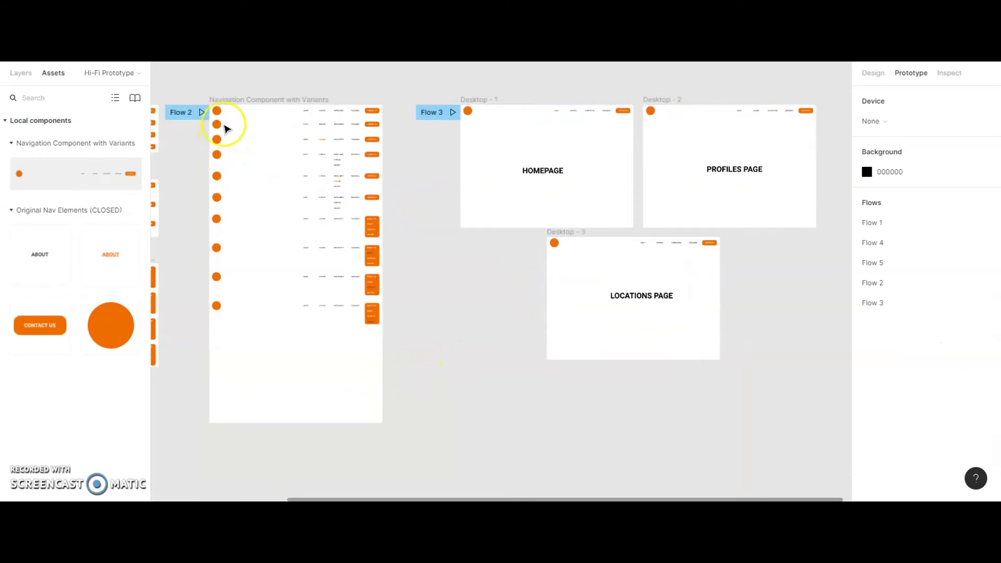
pyautogui.scroll(4, 226, 128)
pyautogui.moveTo(219, 103); pyautogui.dragTo(320, 144)
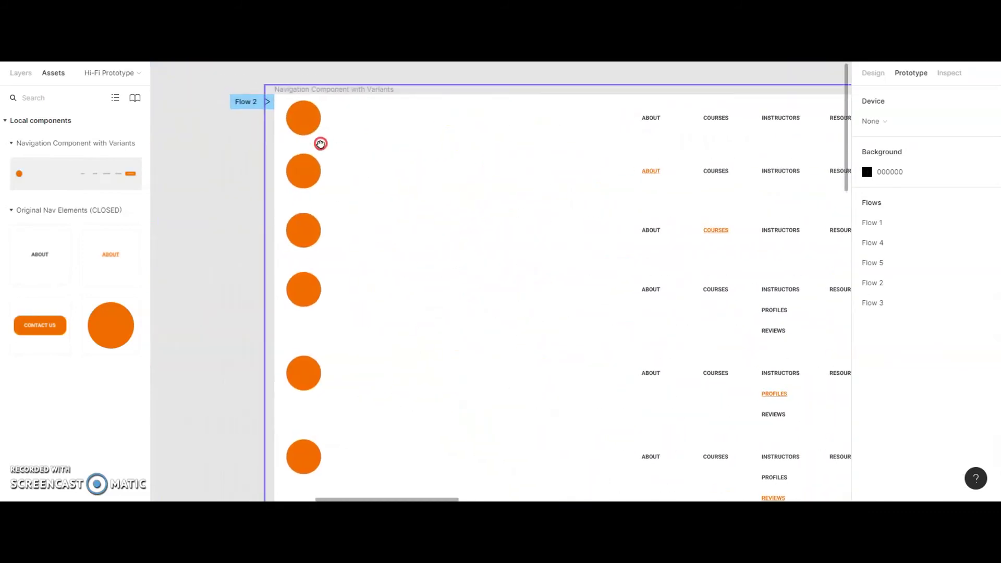
pyautogui.doubleClick(305, 119)
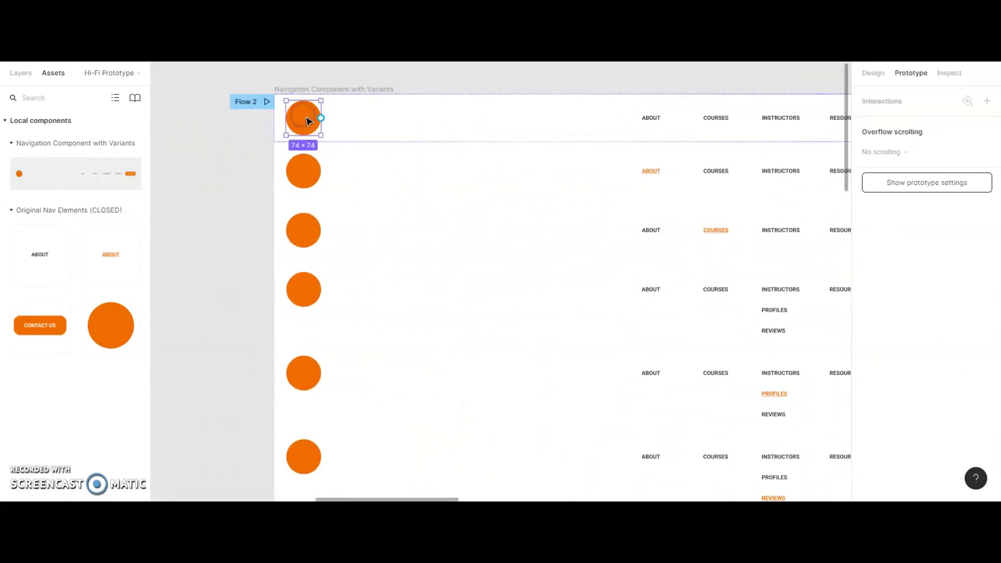
pyautogui.moveTo(321, 118); pyautogui.dragTo(655, 194)
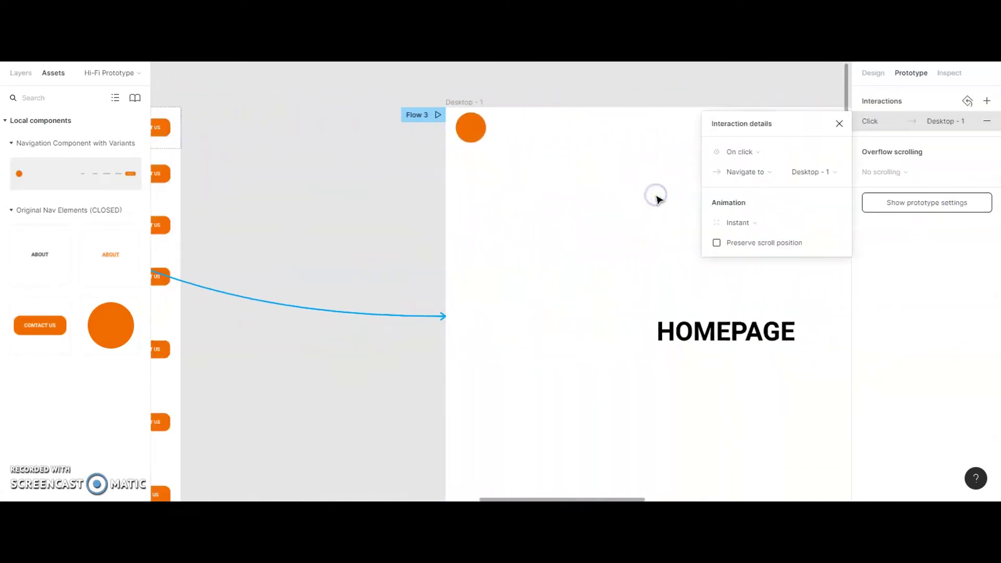
pyautogui.scroll(-5, 659, 198)
pyautogui.click(645, 344)
# Step: Link the highlighted PROFILES item in the Instructors dropdown variant to Desktop - 2 with an on-click, instant Navigate to interaction
pyautogui.moveTo(635, 330); pyautogui.dragTo(445, 322)
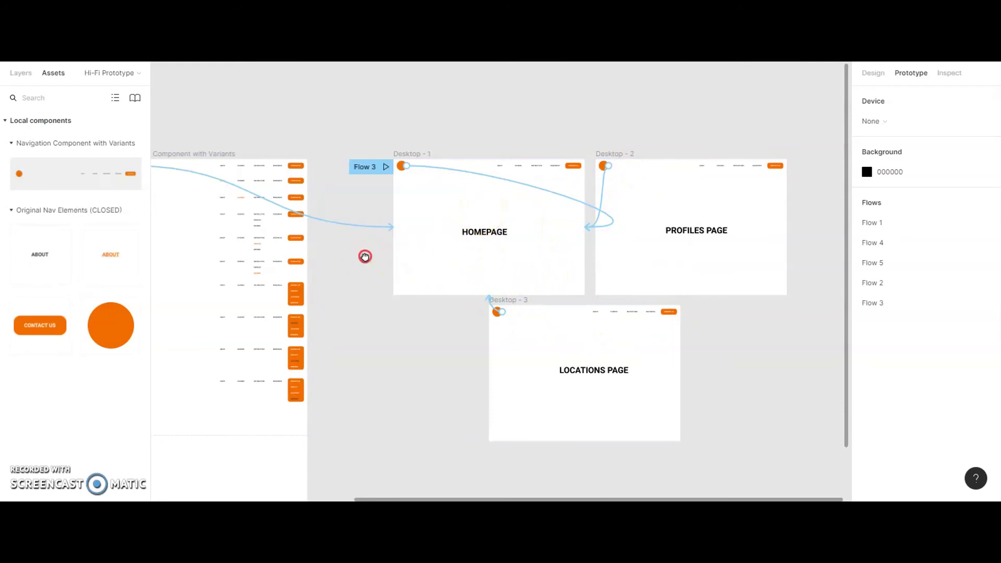
pyautogui.moveTo(365, 256); pyautogui.dragTo(536, 262)
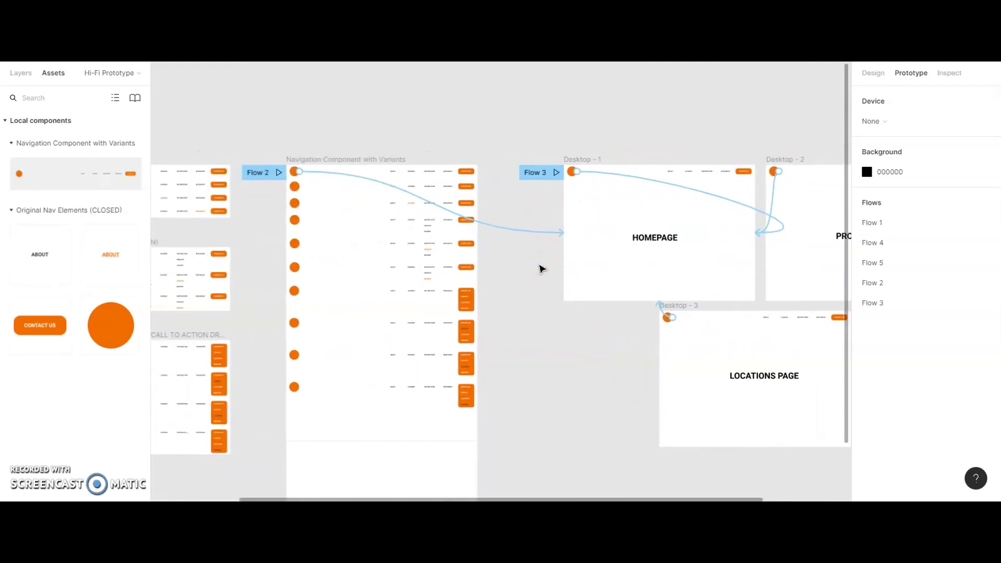
pyautogui.scroll(5, 541, 265)
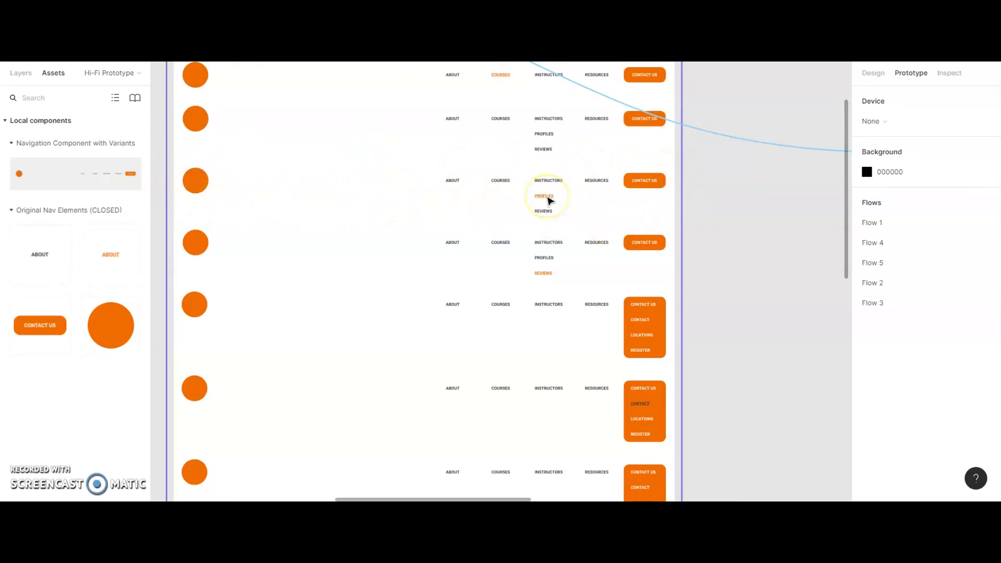
pyautogui.click(549, 201)
pyautogui.doubleClick(549, 201)
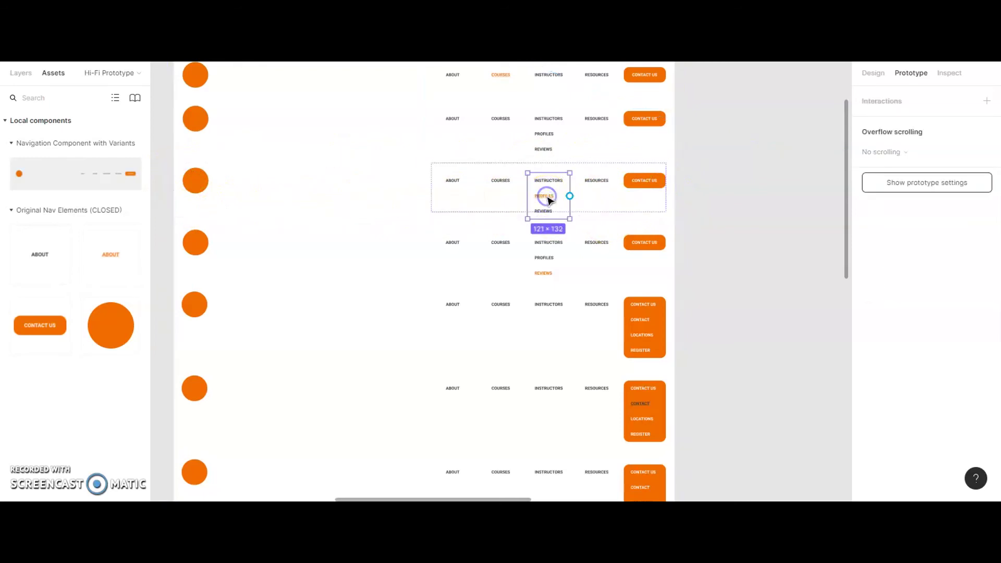
pyautogui.moveTo(553, 196)
pyautogui.mouseDown()
pyautogui.moveTo(910, 219)
pyautogui.moveTo(540, 199)
pyautogui.mouseUp()
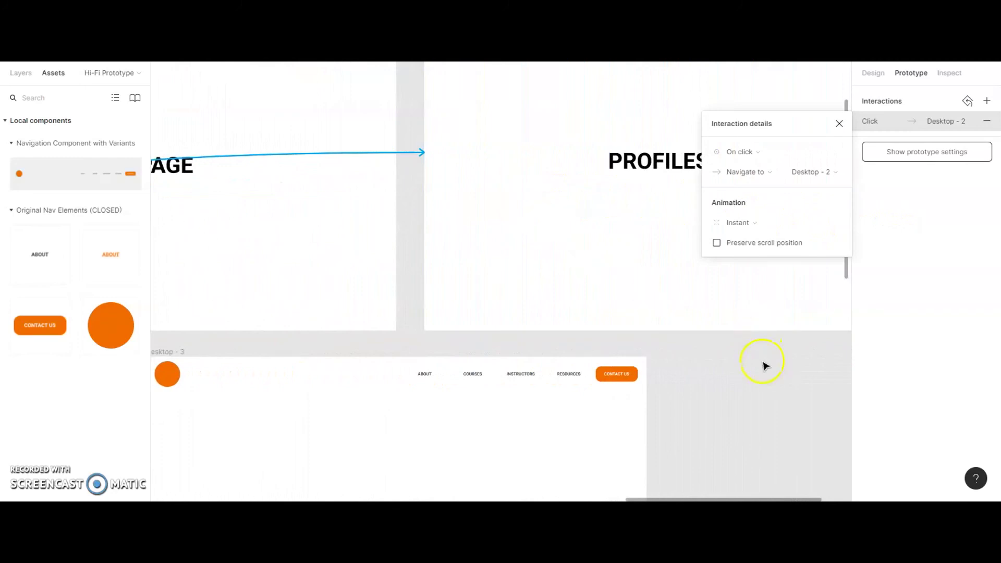
pyautogui.click(745, 394)
# Step: Switch Property 1 of the LOCATIONS PAGE nav instance to the Nav - Instructors variant with PROFILES highlighted
pyautogui.scroll(-5, 744, 393)
pyautogui.moveTo(746, 398); pyautogui.dragTo(760, 369)
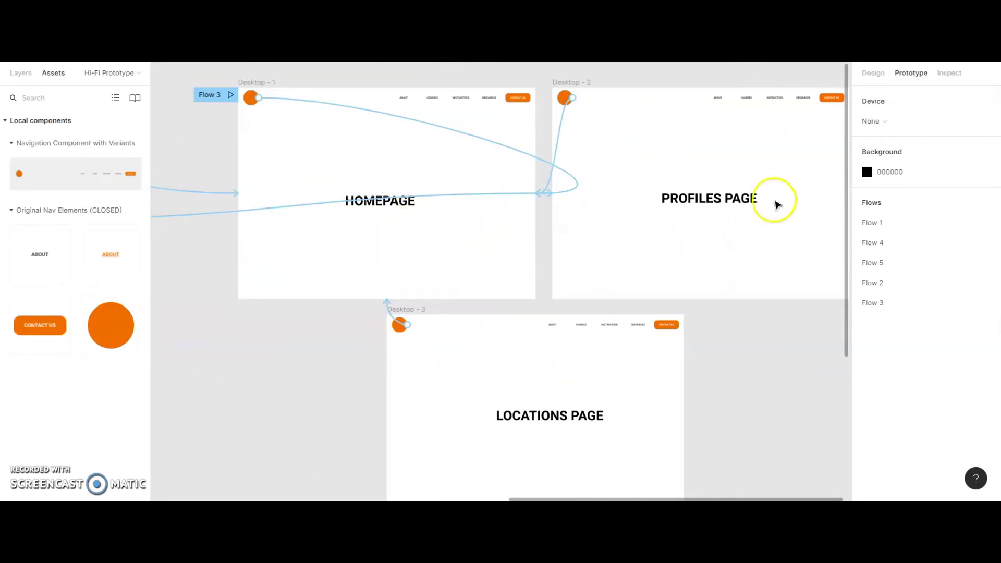
pyautogui.click(646, 329)
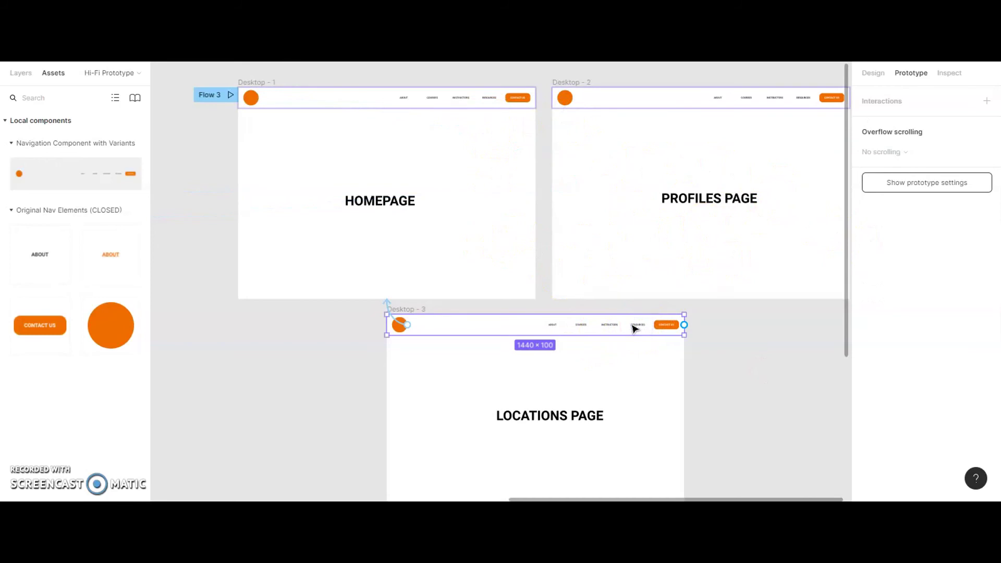
pyautogui.click(872, 73)
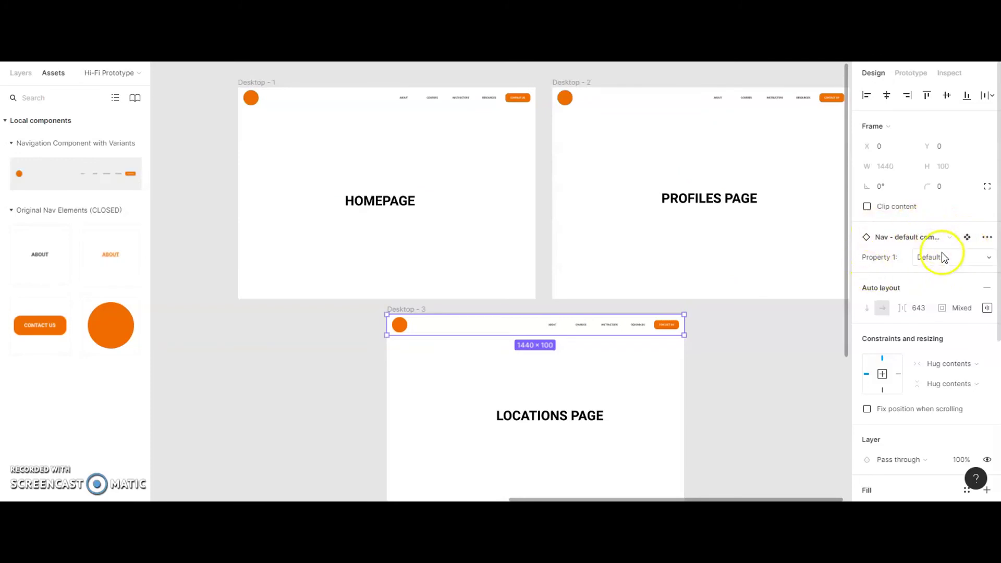
pyautogui.click(988, 258)
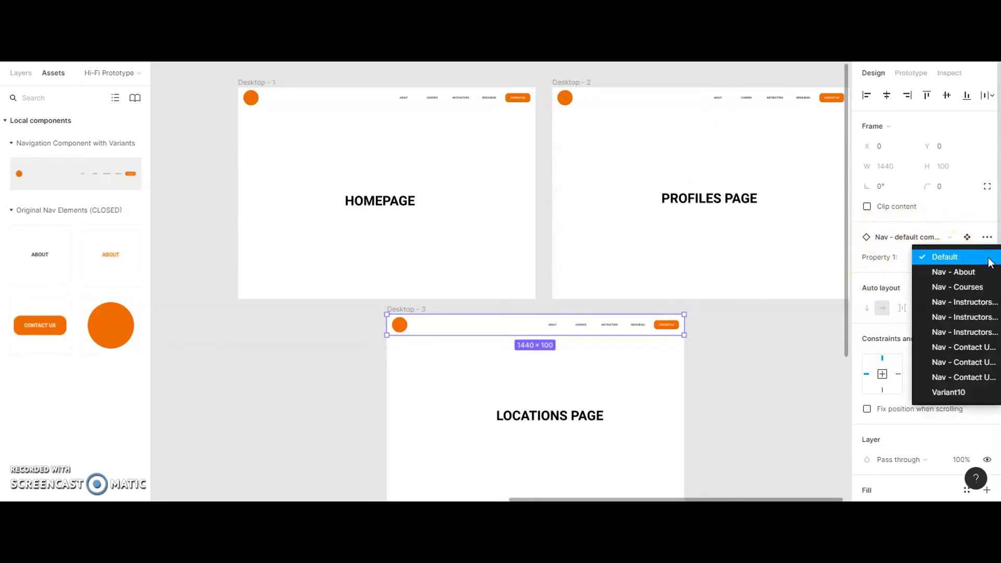
pyautogui.click(967, 317)
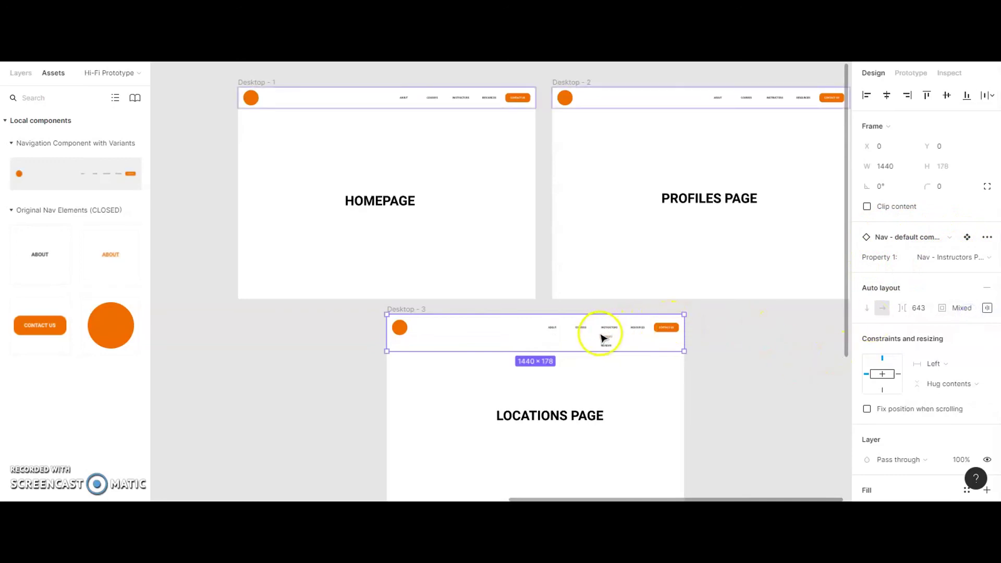
# Step: Examine the prototype connection that the LOCATIONS PAGE nav instance inherits from its variant
pyautogui.click(909, 73)
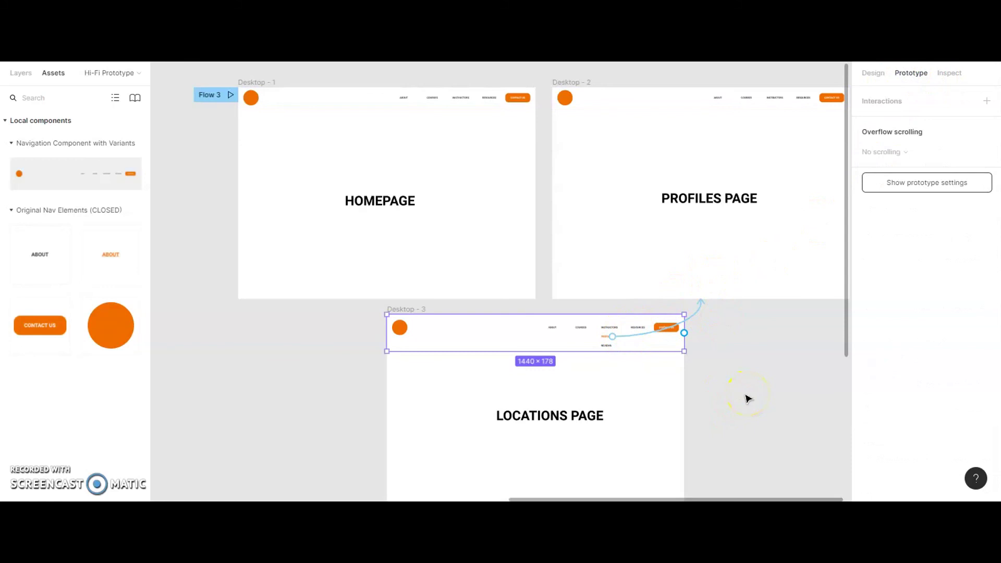
pyautogui.scroll(-5, 743, 386)
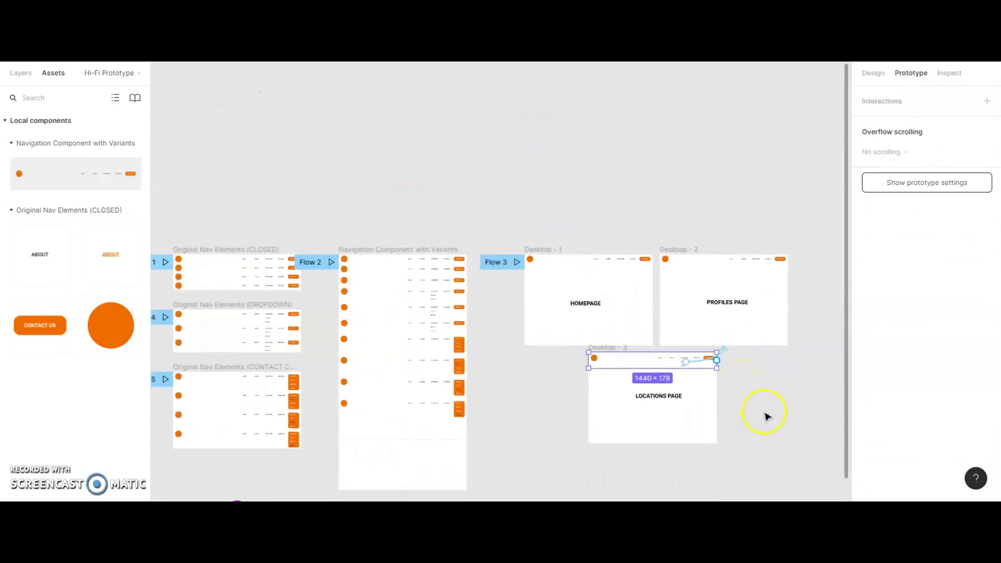
pyautogui.moveTo(767, 416); pyautogui.dragTo(762, 336)
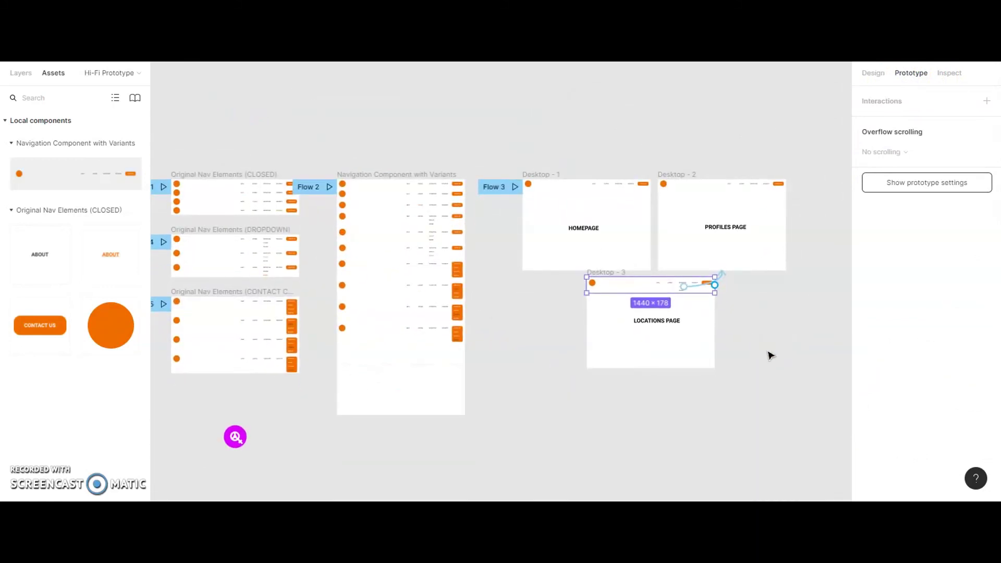